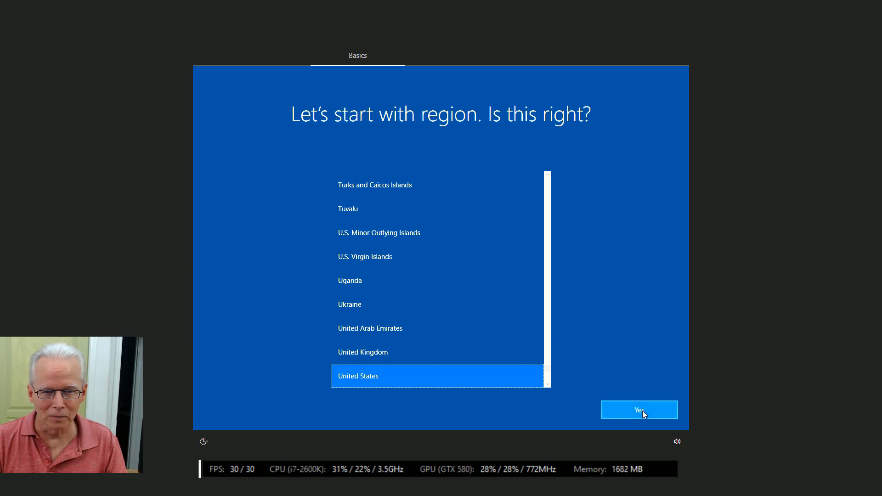
# Confirm United States as the region and US as the keyboard layout
pyautogui.click(642, 411)
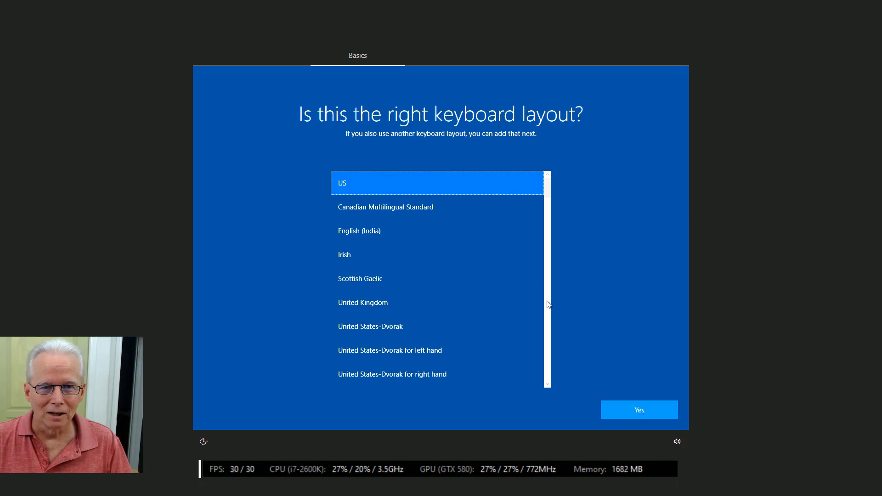
pyautogui.click(637, 413)
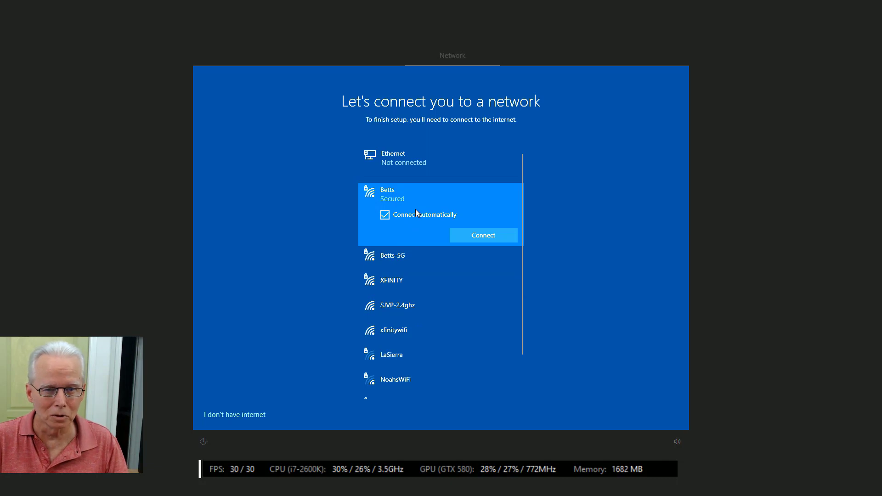
# Skip the network connection, continue with limited setup, and accept the Windows 10 License Agreement
pyautogui.click(239, 416)
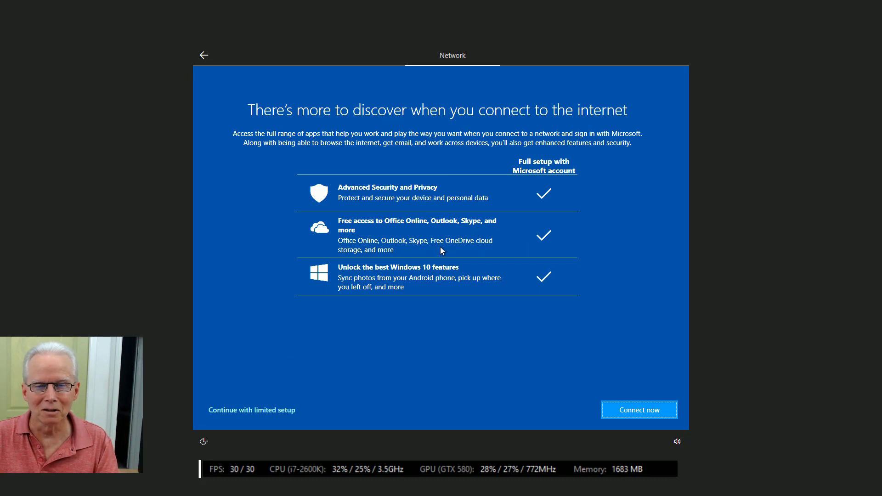
pyautogui.click(262, 414)
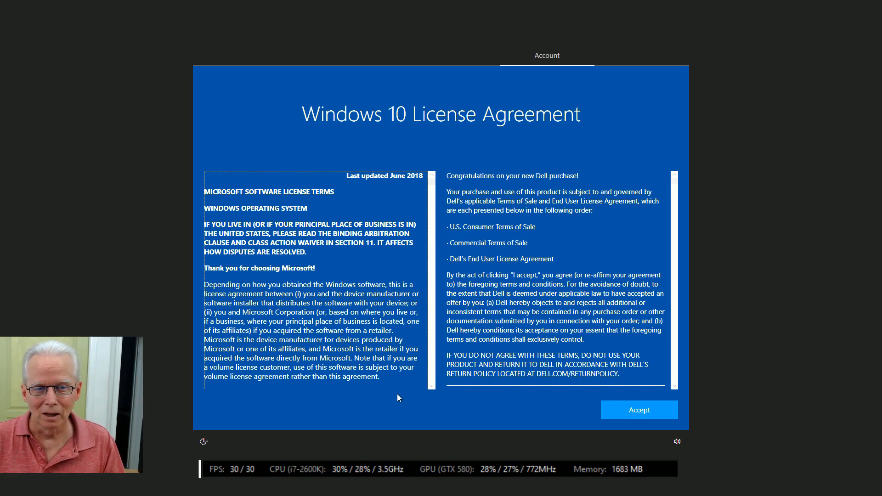
pyautogui.click(629, 410)
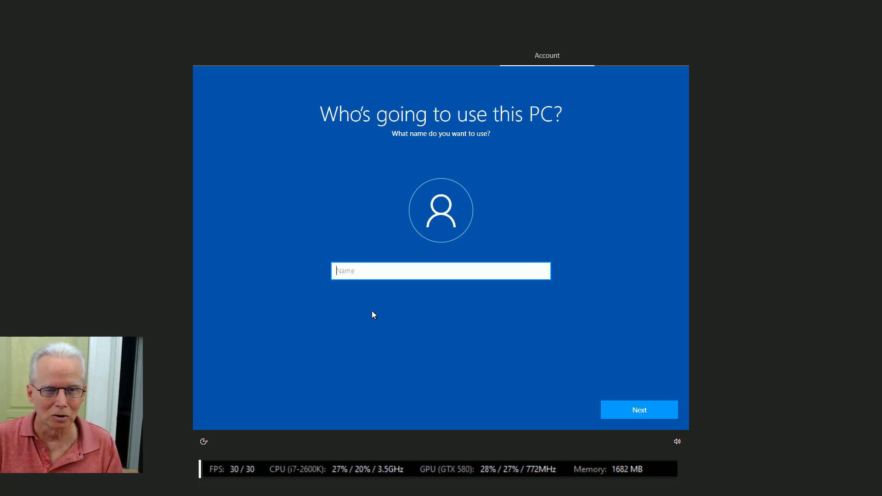
# Create a local account named User and leave its password blank
pyautogui.write('User')
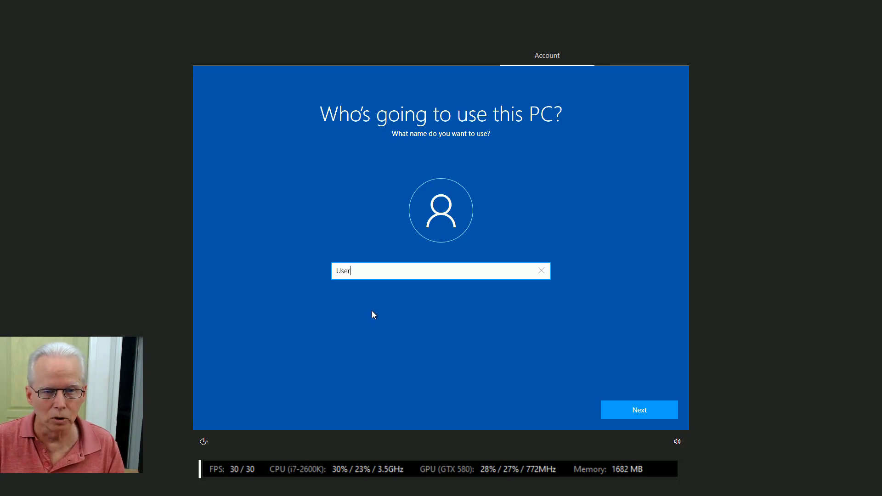
pyautogui.click(642, 411)
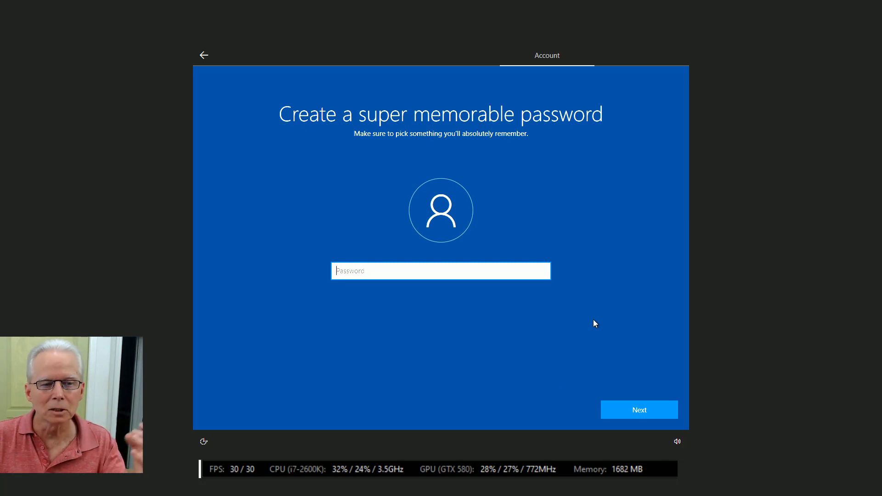
pyautogui.click(641, 412)
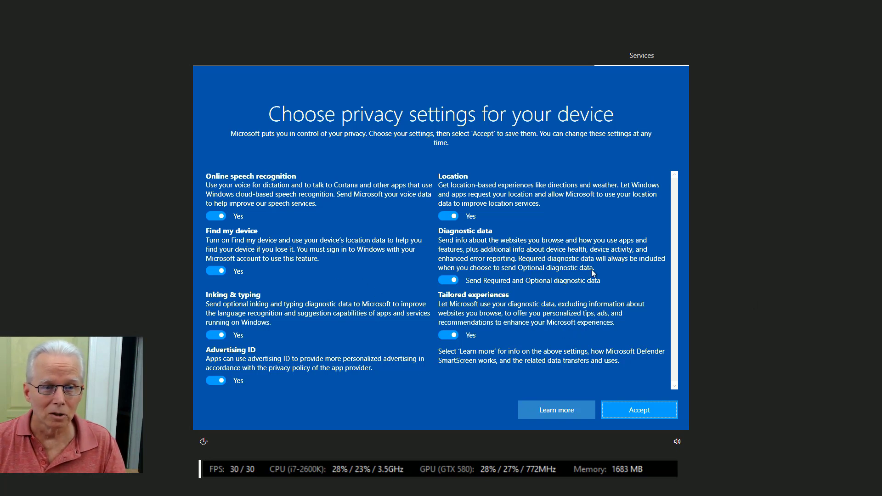
# Turn off the Online speech recognition, Find my device, and Inking & typing privacy settings
pyautogui.click(216, 216)
pyautogui.click(216, 281)
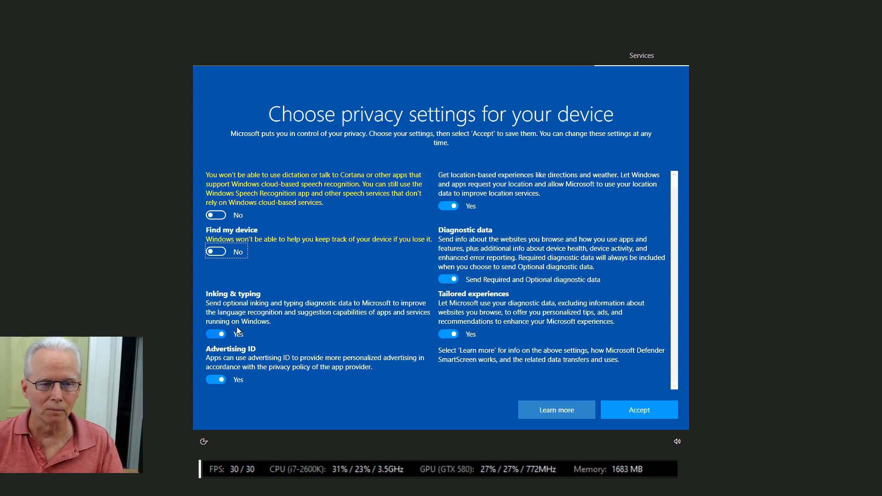
pyautogui.click(220, 336)
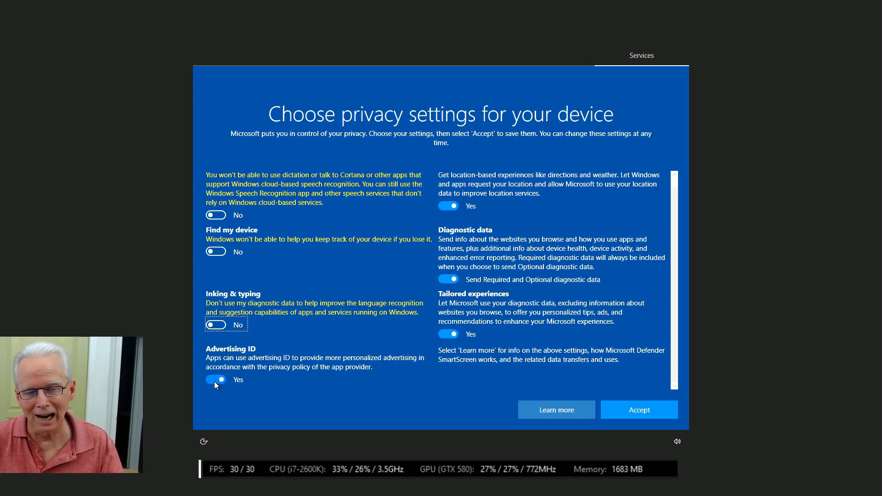
# Limit diagnostic data to Send Required diagnostic data and accept the privacy settings
pyautogui.scroll(1, 367, 281)
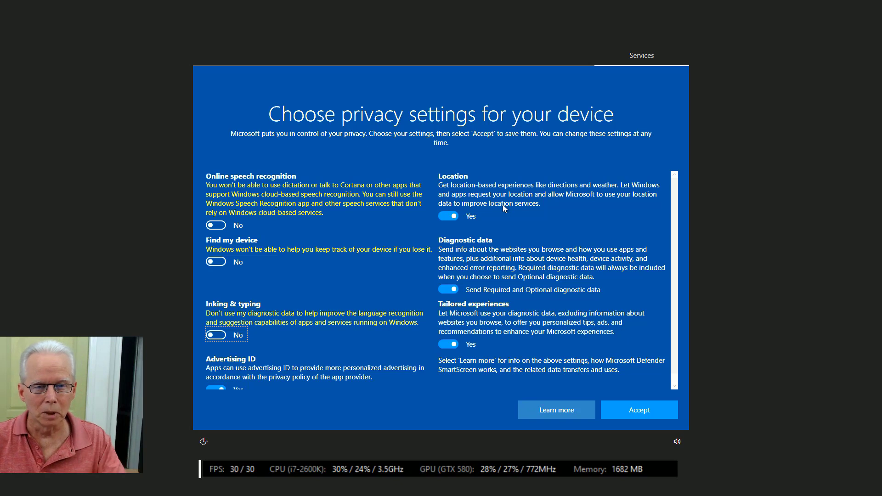
pyautogui.scroll(-1, 504, 208)
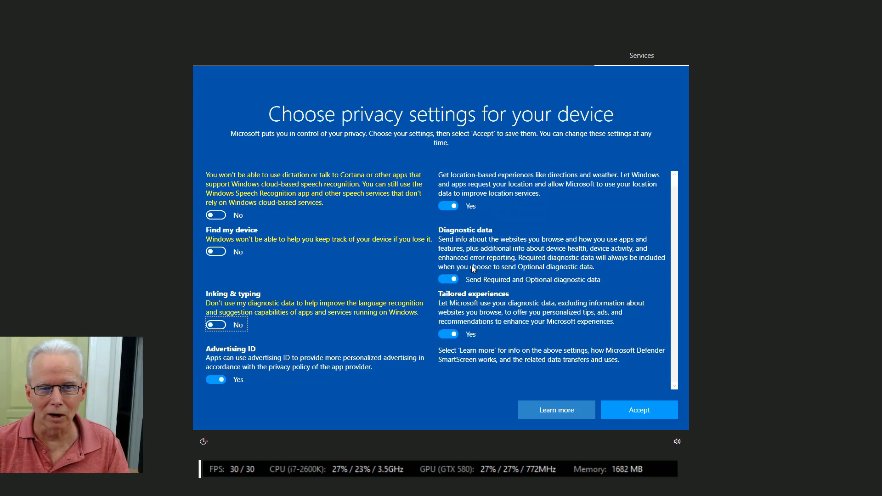
pyautogui.click(453, 281)
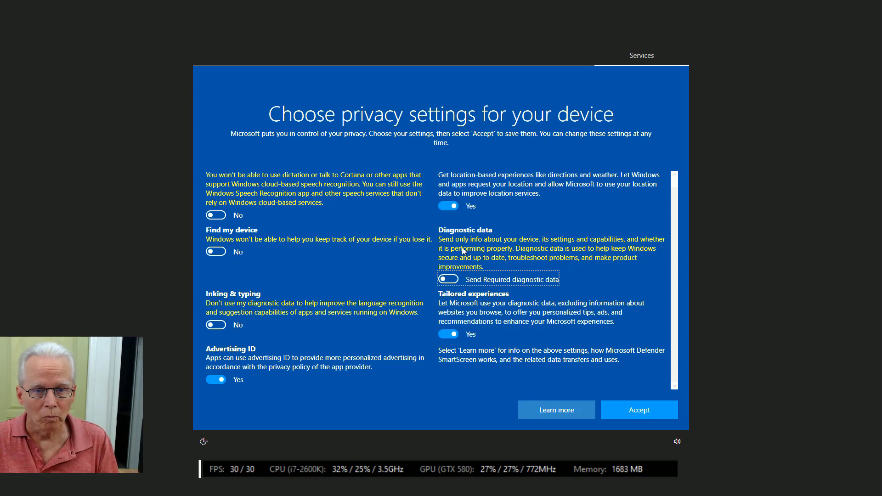
pyautogui.click(455, 280)
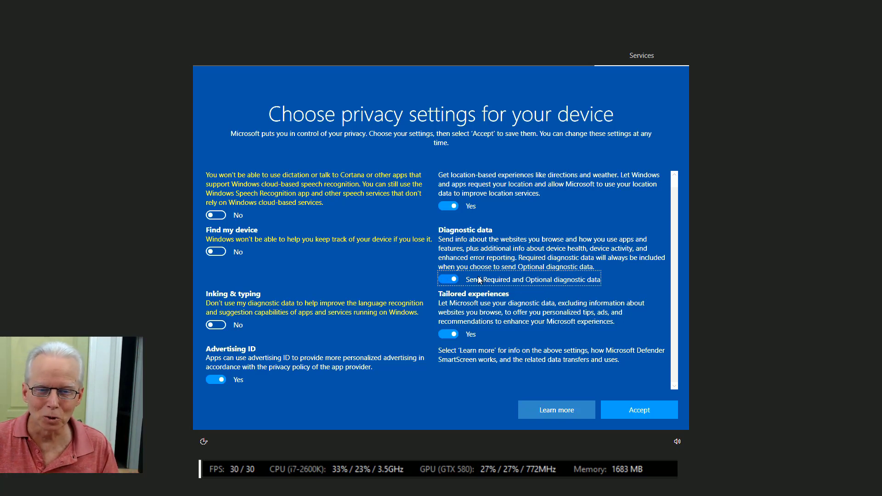
pyautogui.click(454, 280)
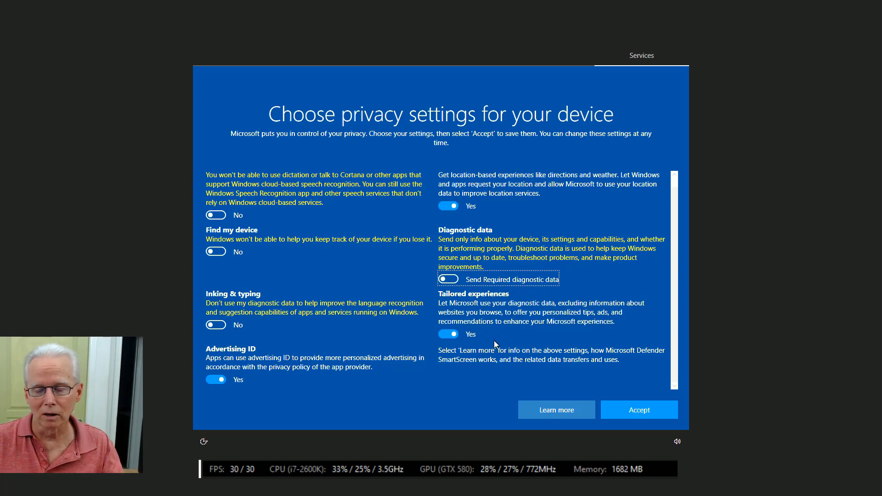
pyautogui.click(631, 409)
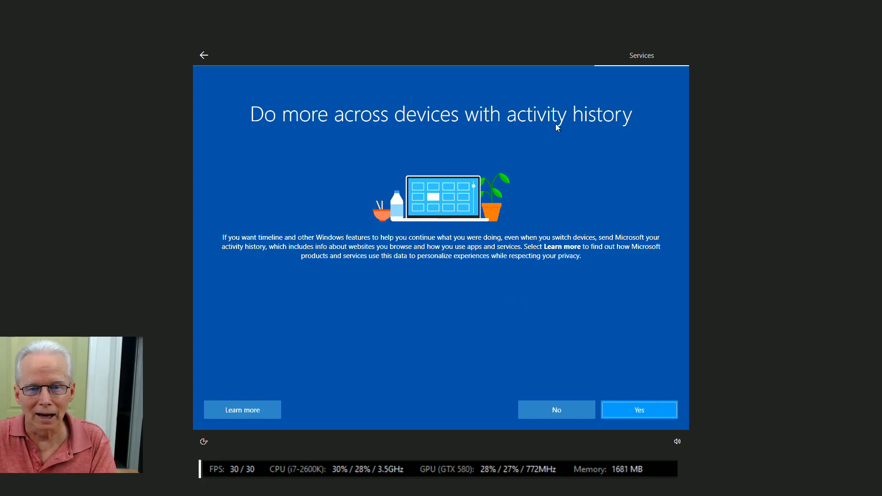
# Decline sending activity history to Microsoft and postpone setting up Cortana
pyautogui.click(544, 413)
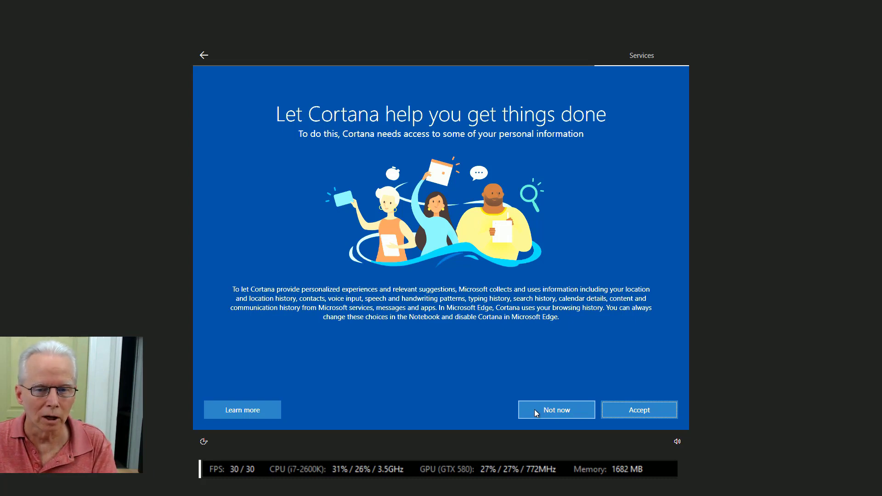
pyautogui.click(535, 411)
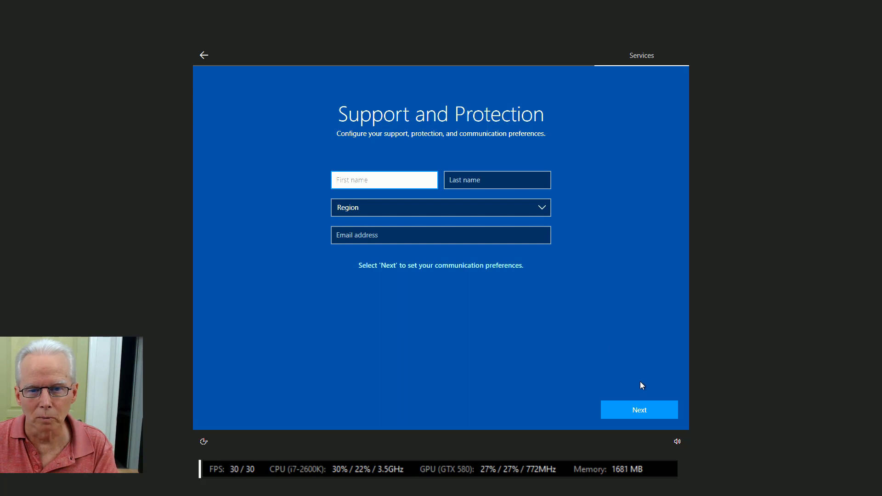
# Leave the Support and Protection contact details empty, opt out of McAfee subscription registration, and continue setup
pyautogui.click(635, 412)
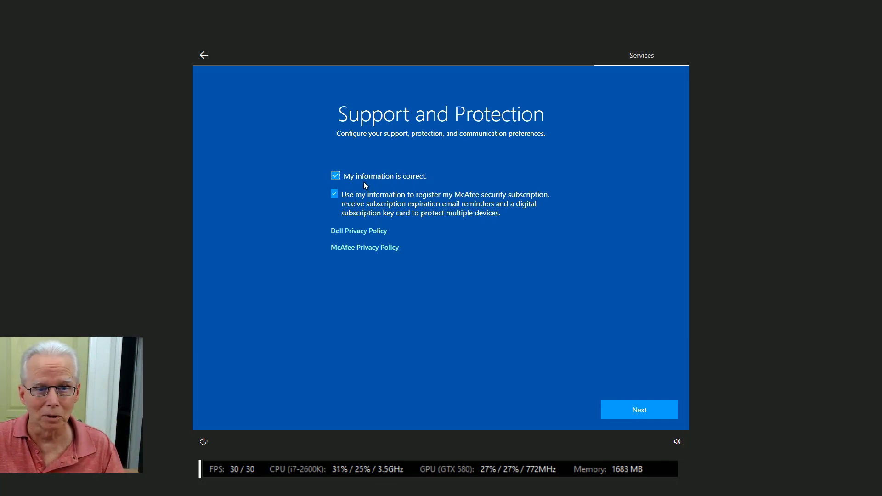
pyautogui.click(335, 195)
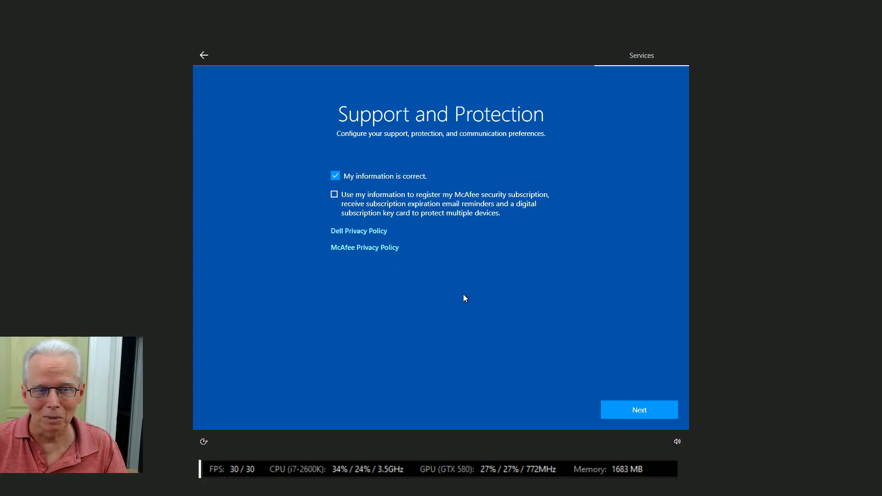
pyautogui.click(639, 411)
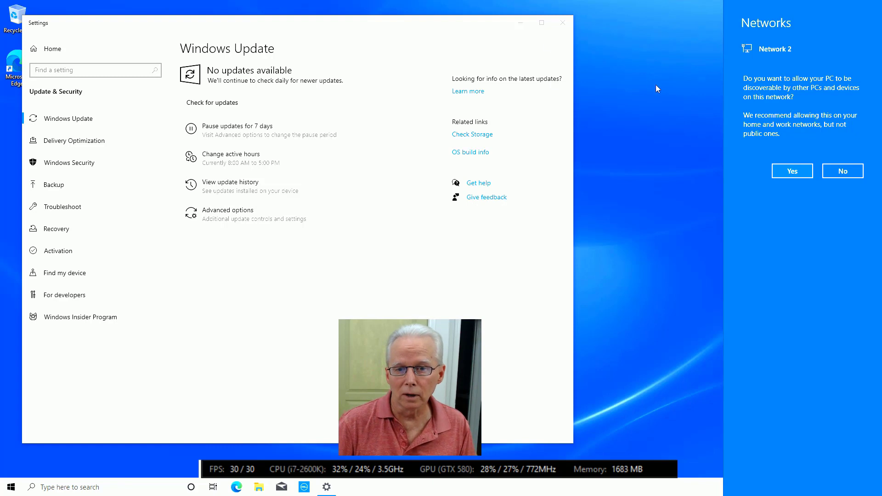
# Allow the PC to be discoverable by other devices on Network 2
pyautogui.click(793, 173)
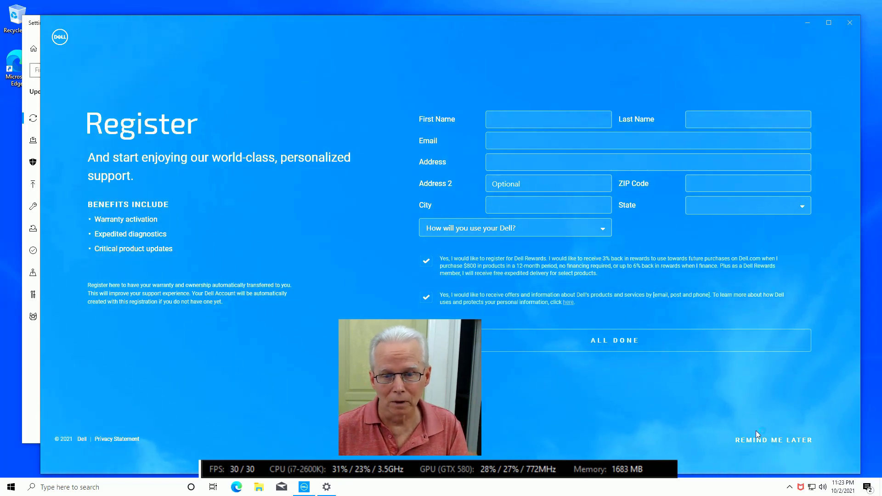
# Opt out of Dell Rewards and Dell offers, and close the Dell registration form without registering
pyautogui.click(763, 442)
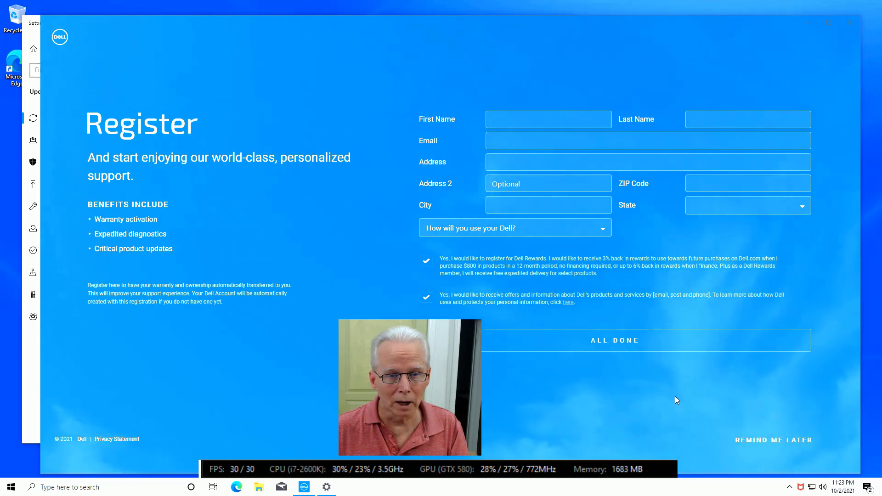
pyautogui.click(426, 261)
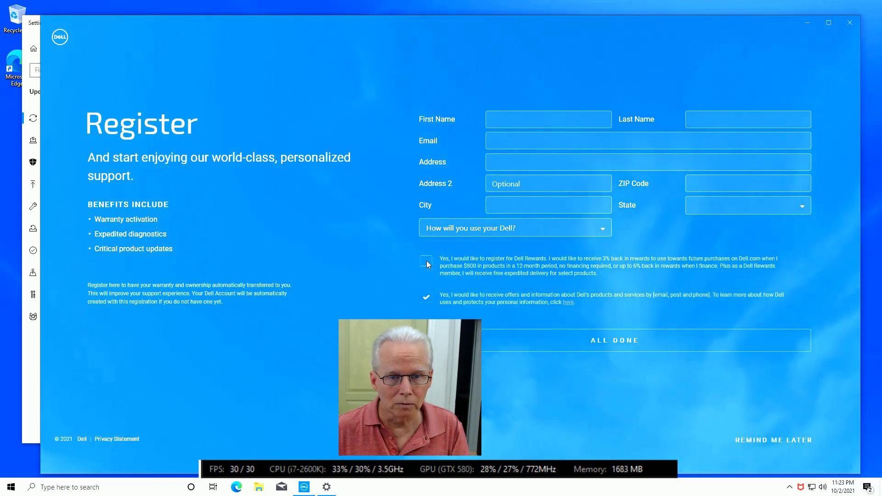
pyautogui.click(425, 299)
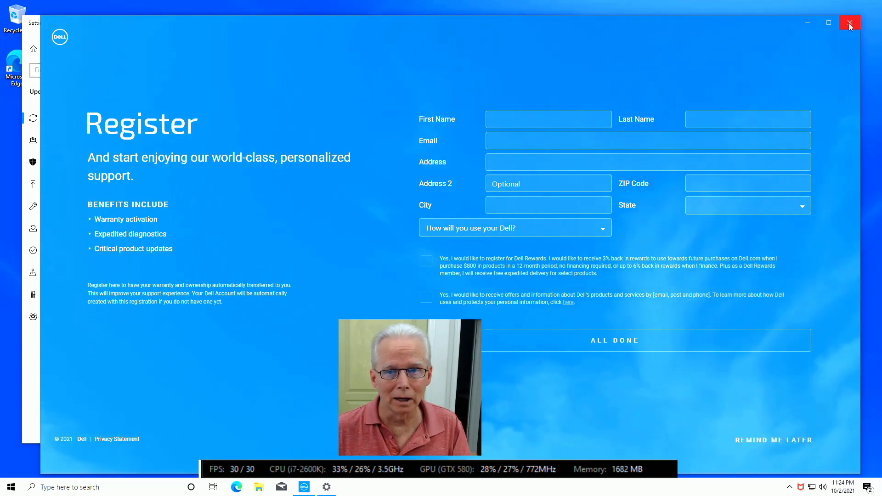
pyautogui.click(849, 24)
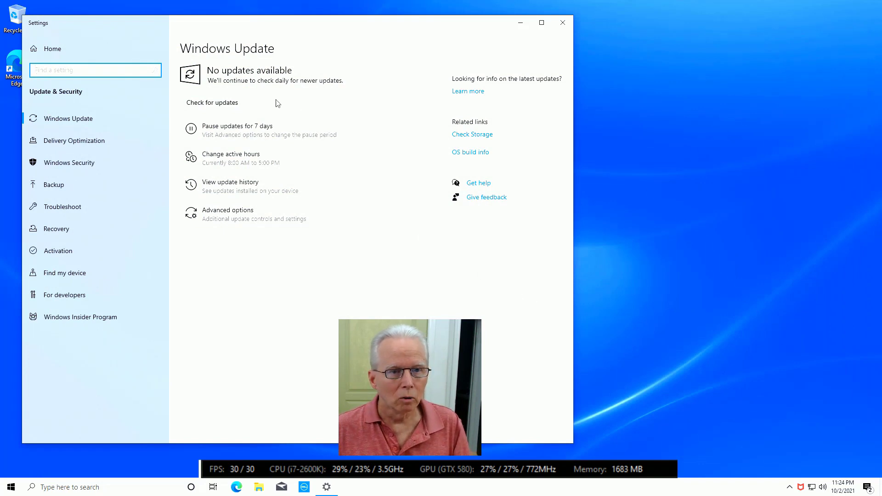
# Check for Windows updates and review the list of updates being downloaded and installed
pyautogui.click(209, 103)
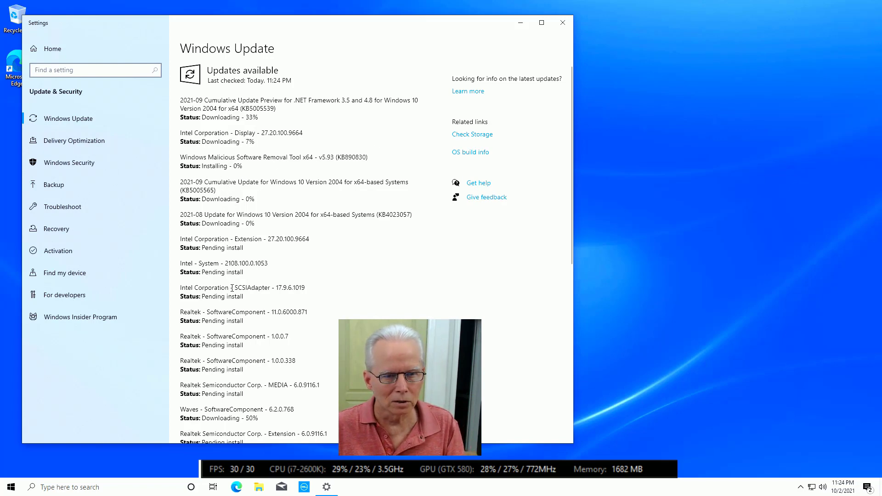
pyautogui.scroll(-8, 232, 289)
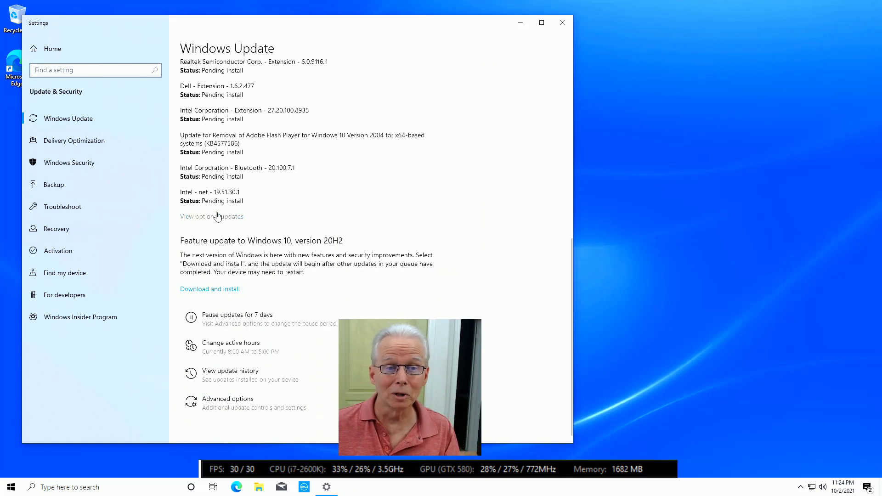
pyautogui.scroll(5, 217, 216)
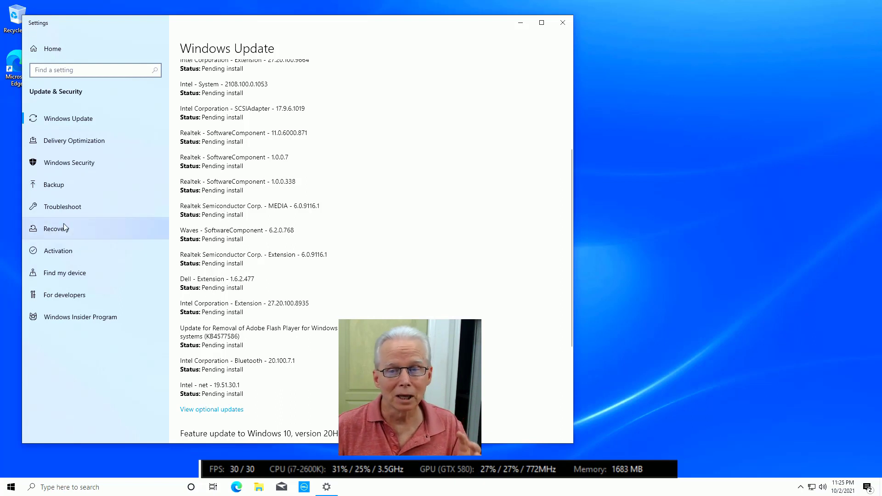
# Look through the installed apps, including the preinstalled Dell programs, and close the app list
pyautogui.click(11, 488)
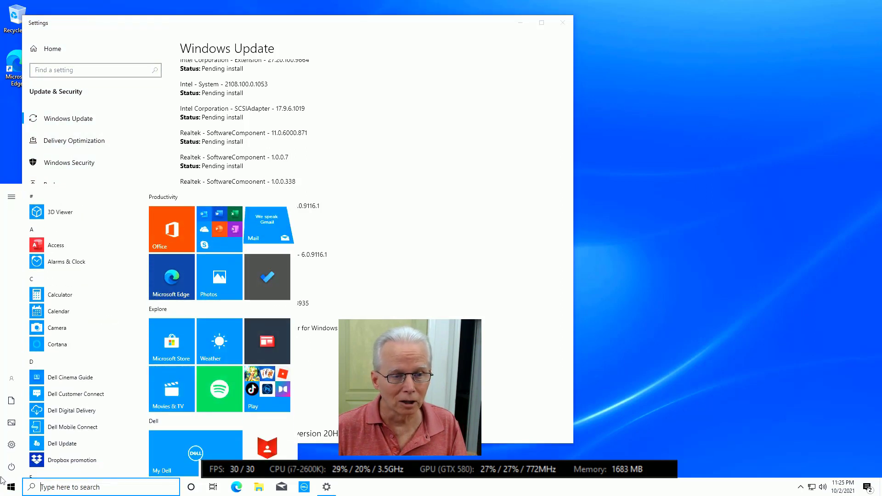
pyautogui.moveTo(6, 474)
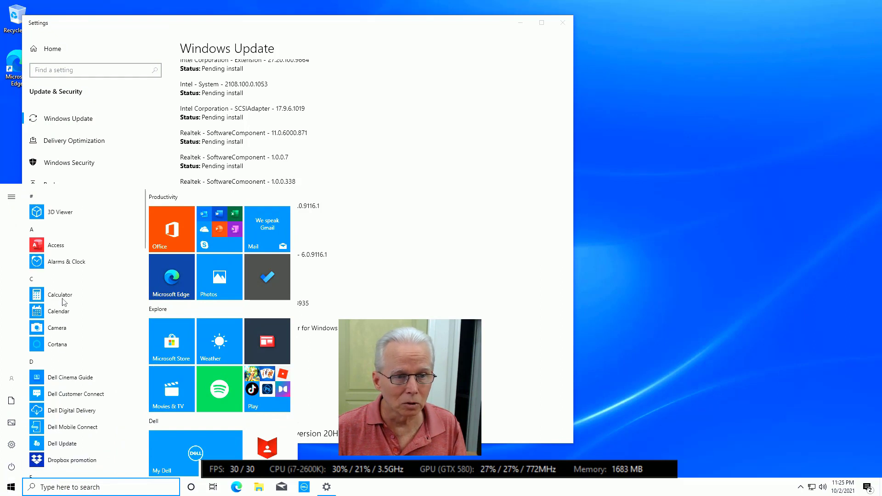
pyautogui.scroll(-2, 68, 306)
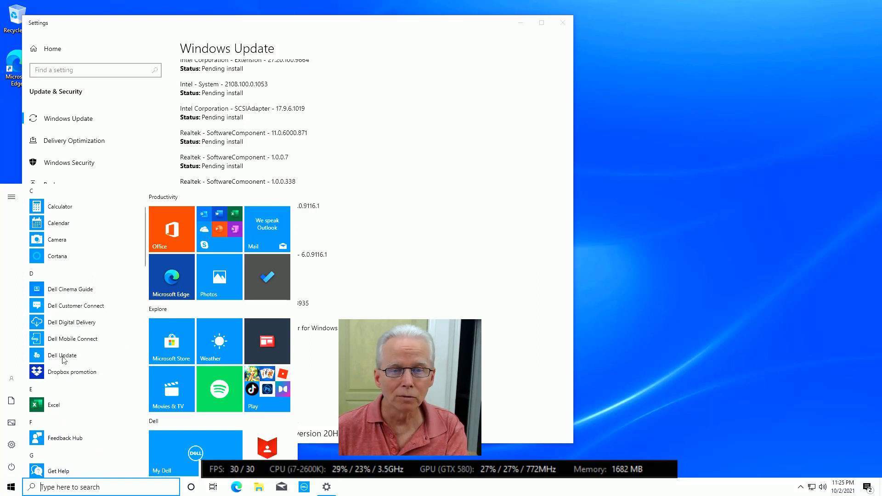
pyautogui.click(539, 248)
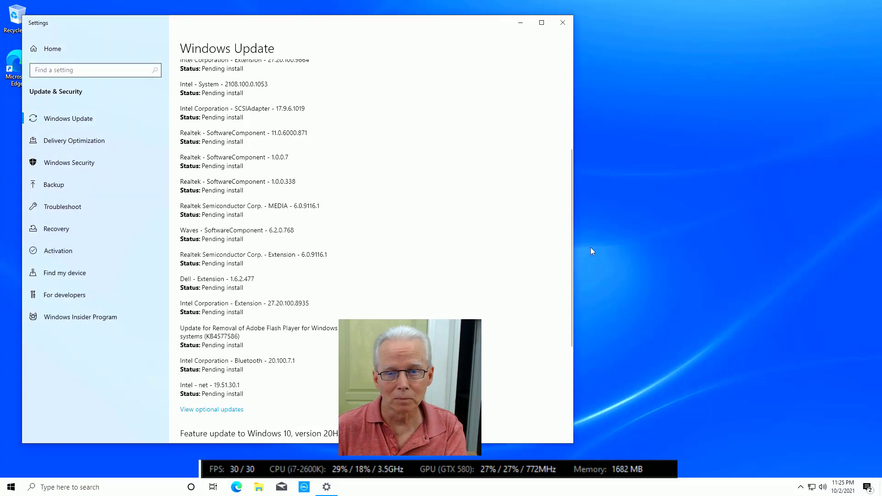